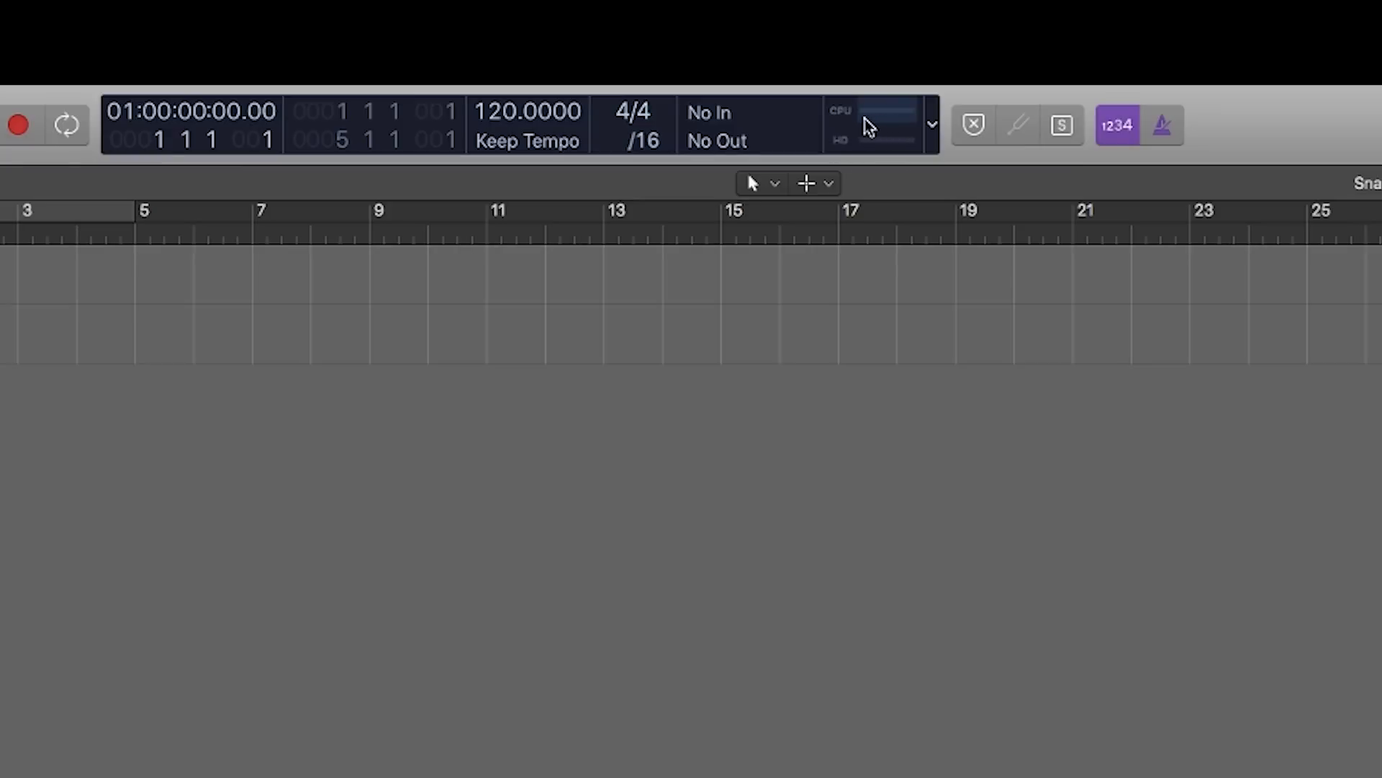
# Switch the display layout to beats and project, then back to custom.
pyautogui.click(932, 124)
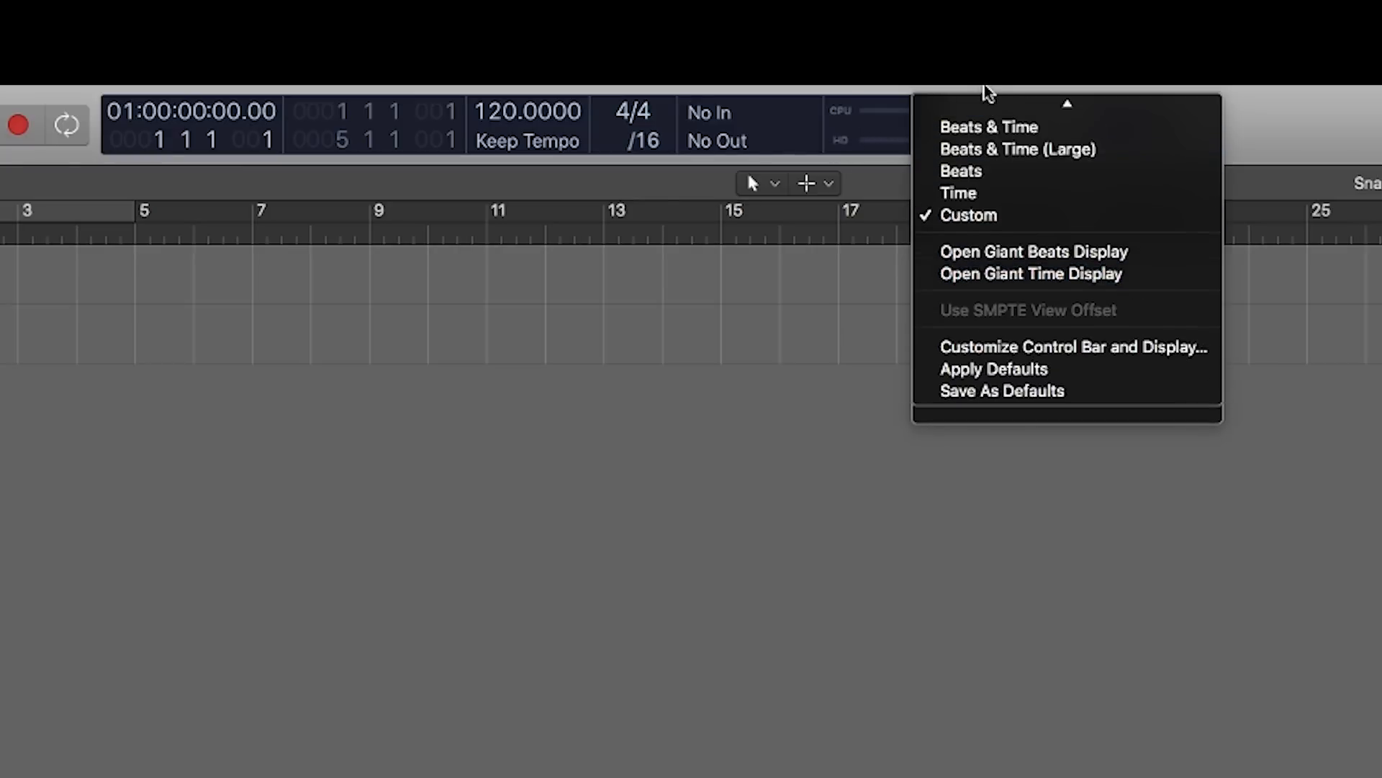
pyautogui.click(986, 109)
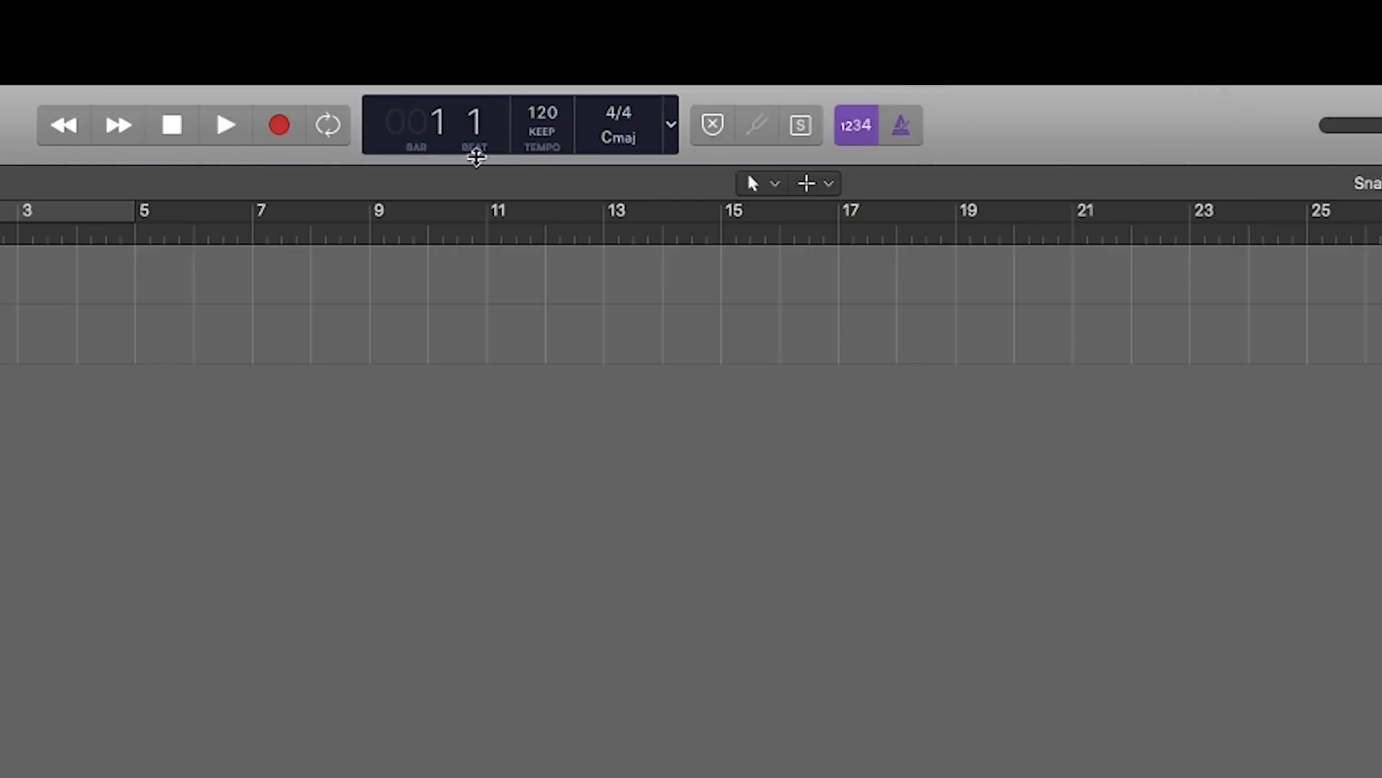
pyautogui.click(672, 128)
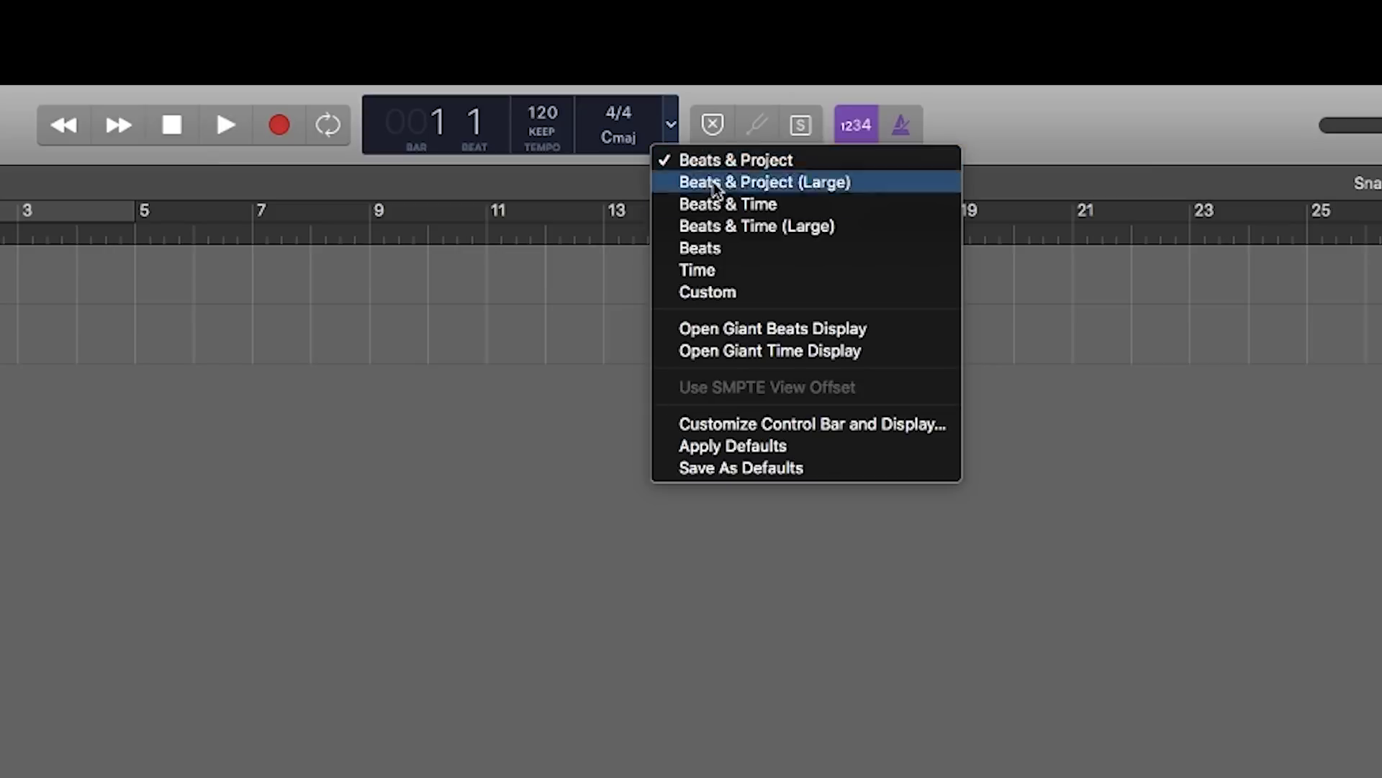
pyautogui.click(707, 292)
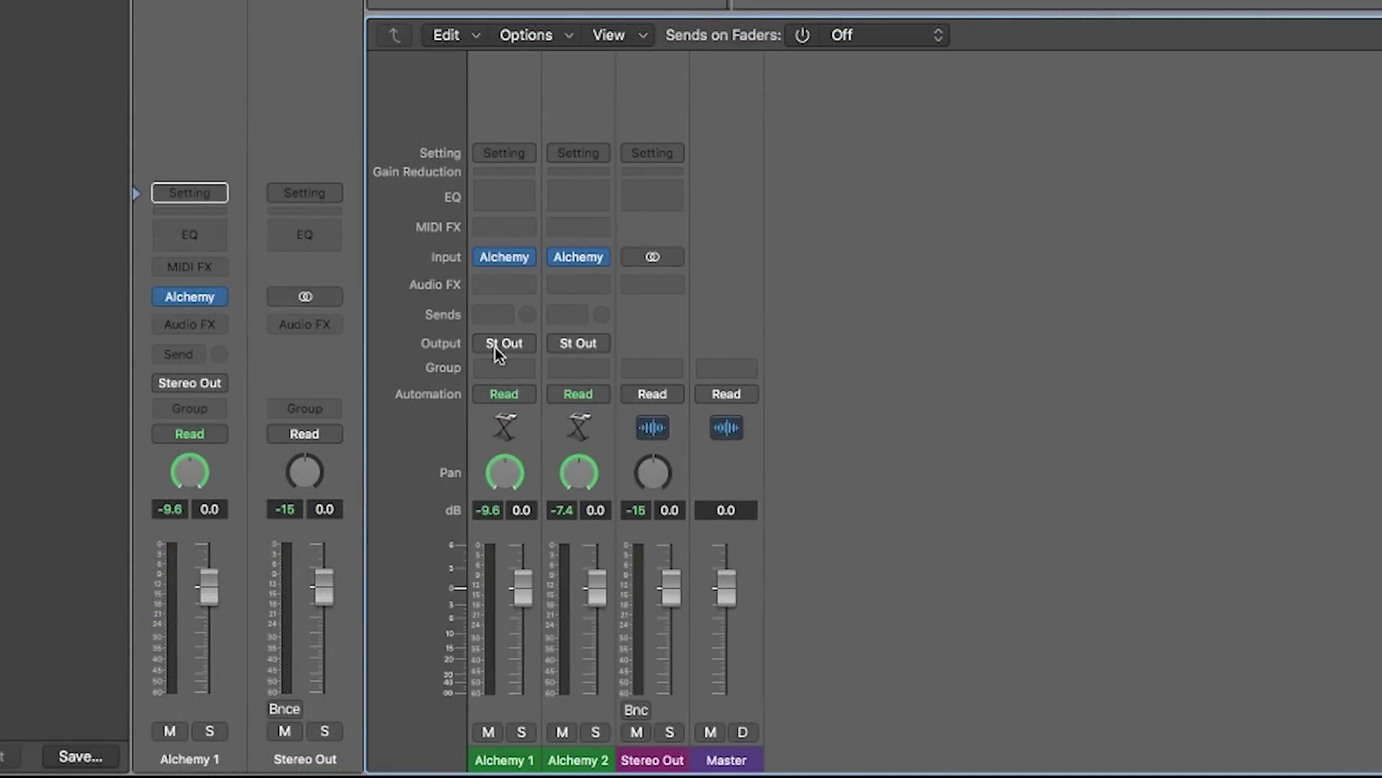
# Set Alchemy 1 and Alchemy 2 outputs to Bus 1, creating Aux 1.
pyautogui.click(523, 345)
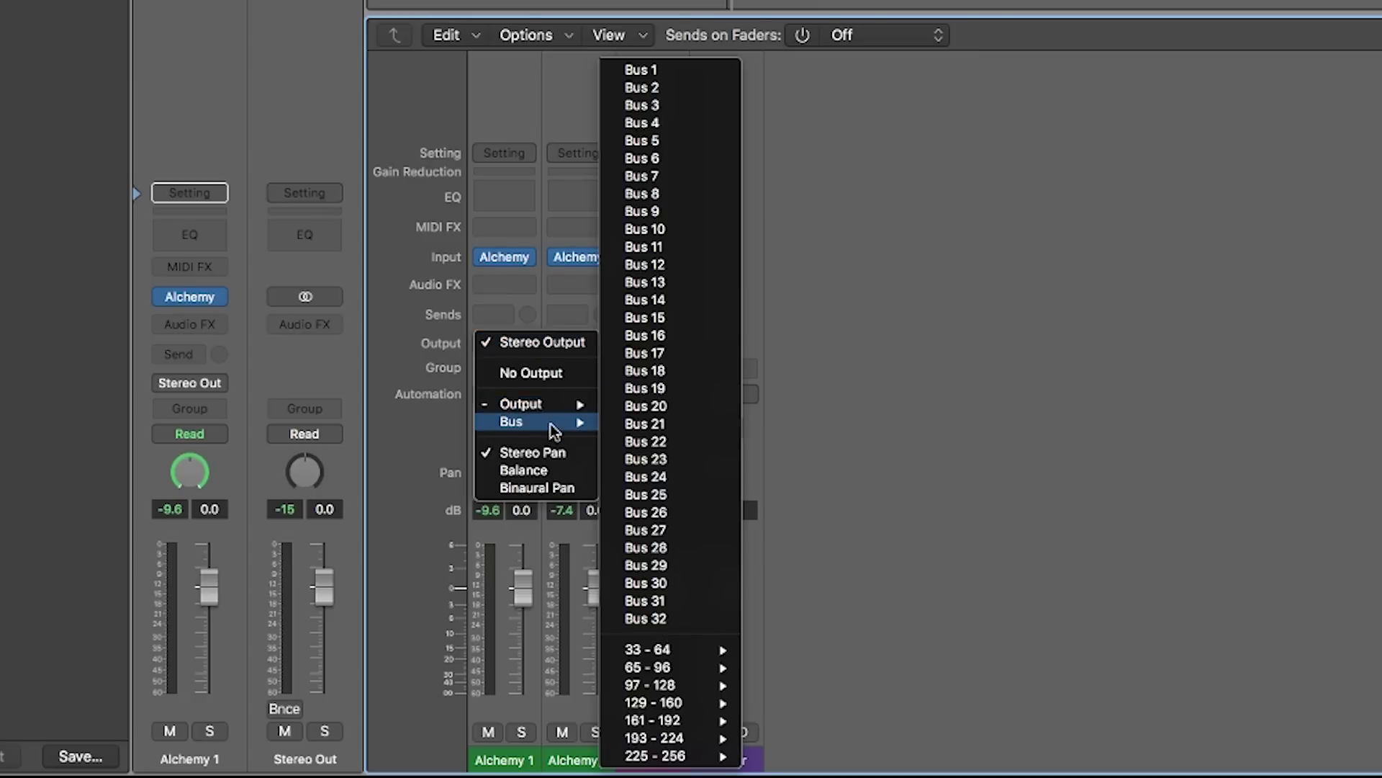
pyautogui.moveTo(530, 421)
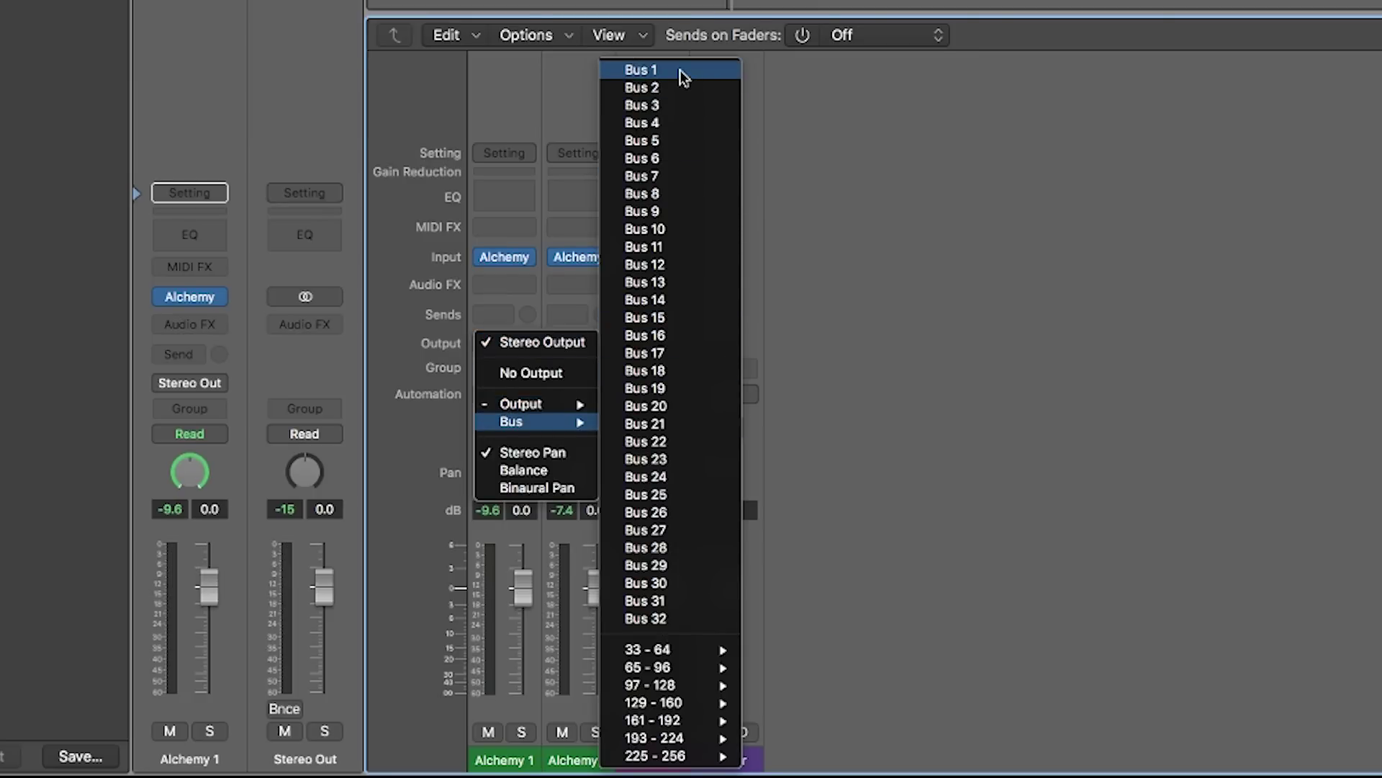
pyautogui.click(681, 70)
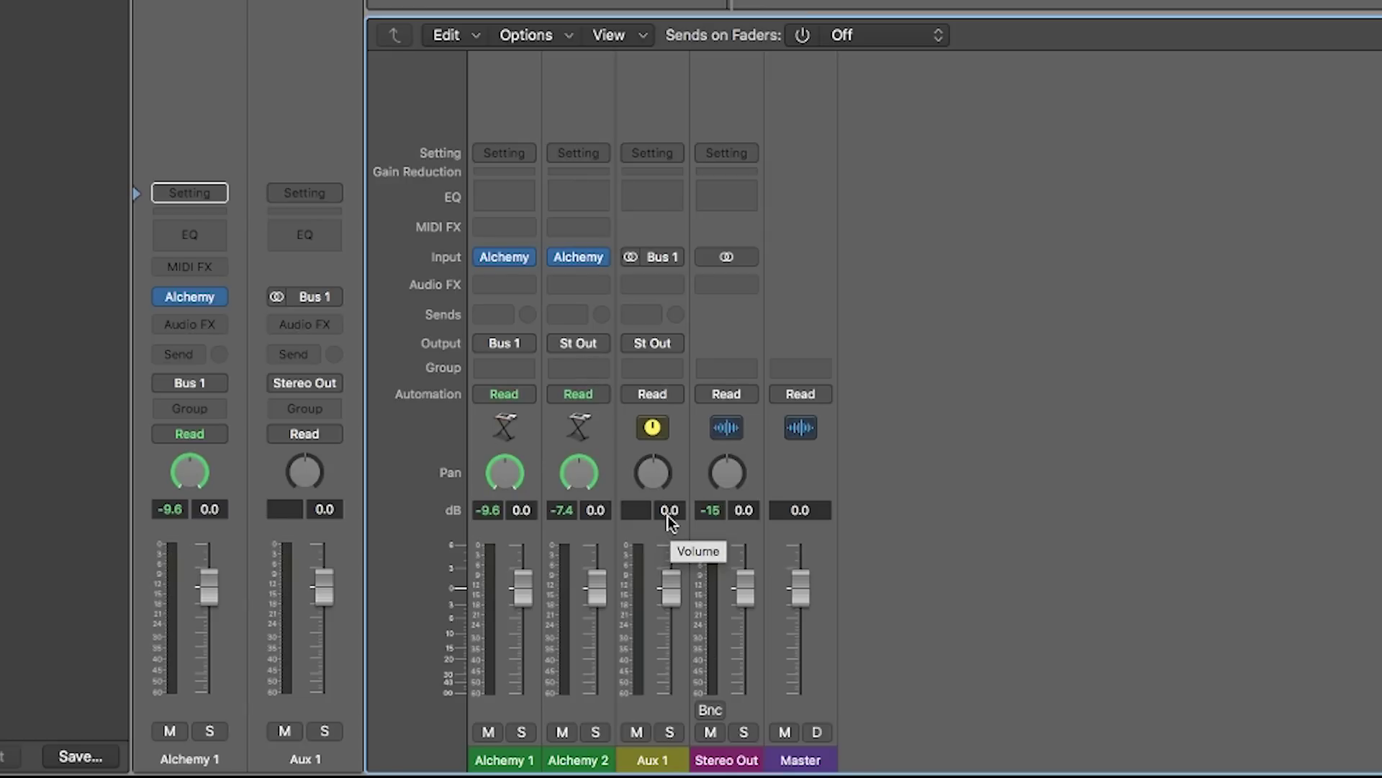
pyautogui.click(505, 343)
pyautogui.moveTo(530, 422)
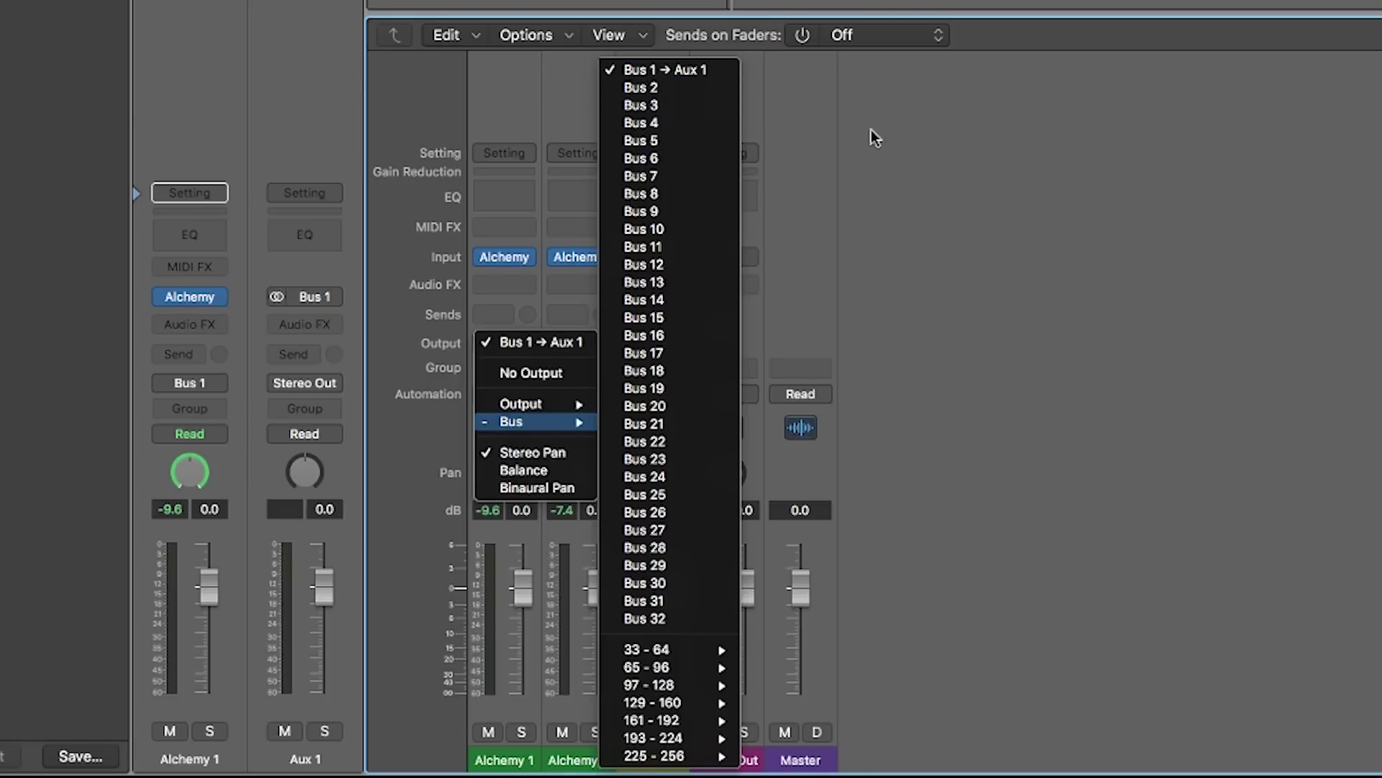
pyautogui.click(907, 151)
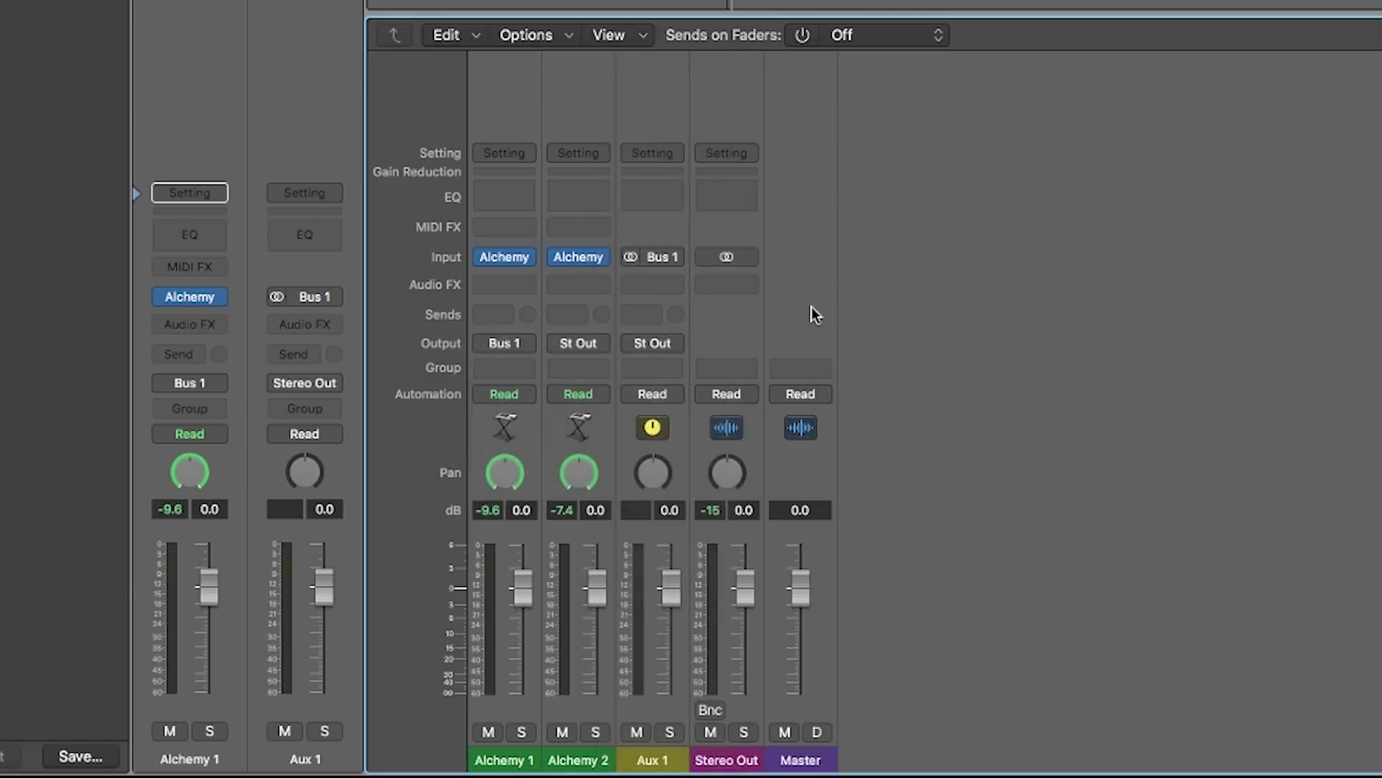
pyautogui.click(596, 347)
pyautogui.moveTo(588, 421)
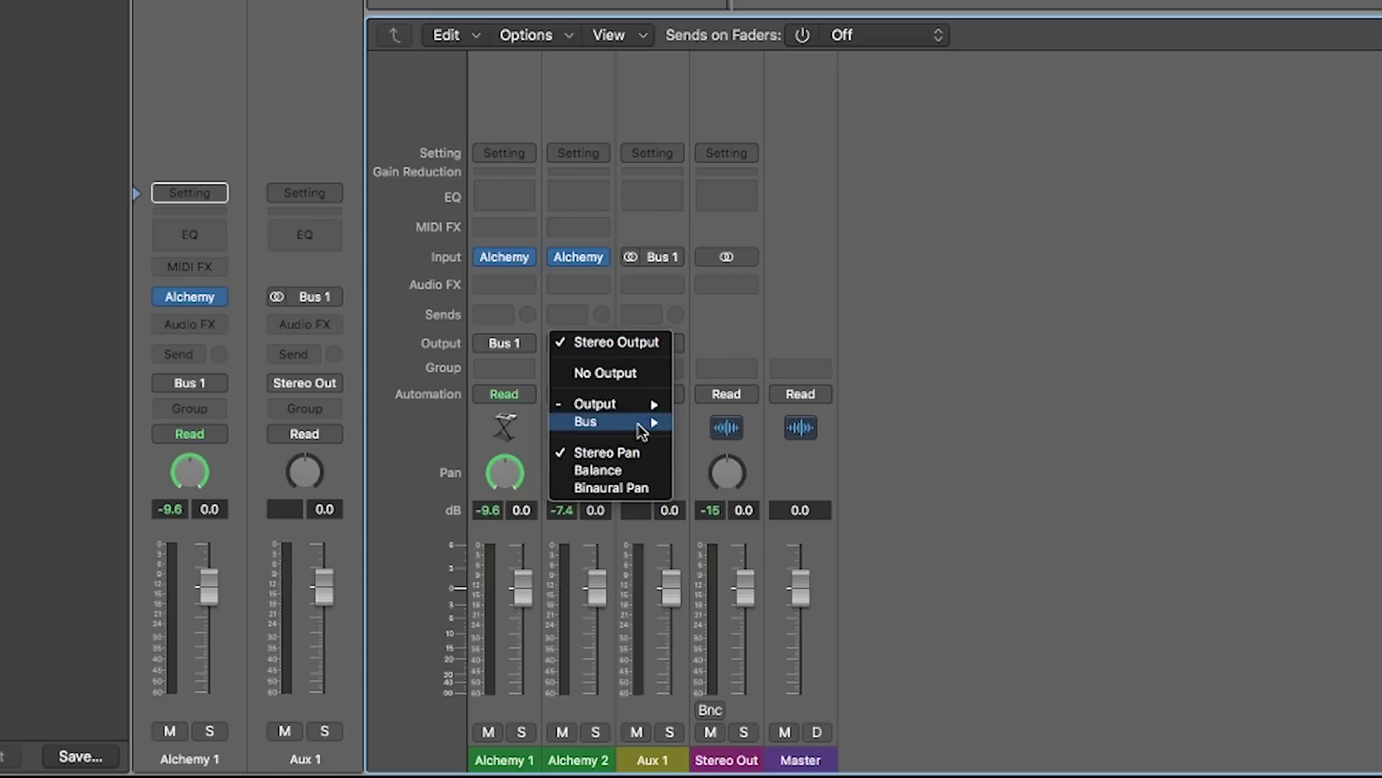
pyautogui.click(743, 72)
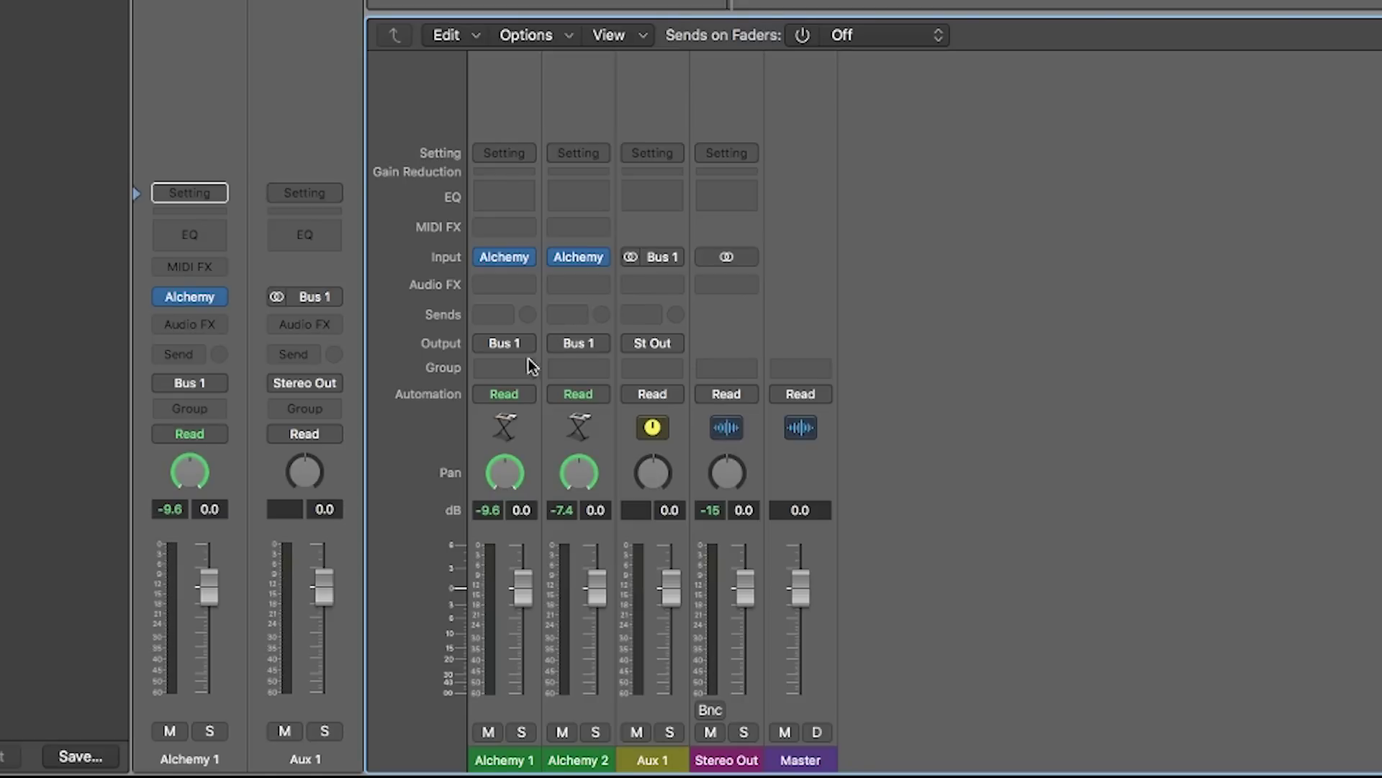
# Insert Delay > Tape Delay (Stereo) in Aux 1's Audio FX slot.
pyautogui.click(669, 286)
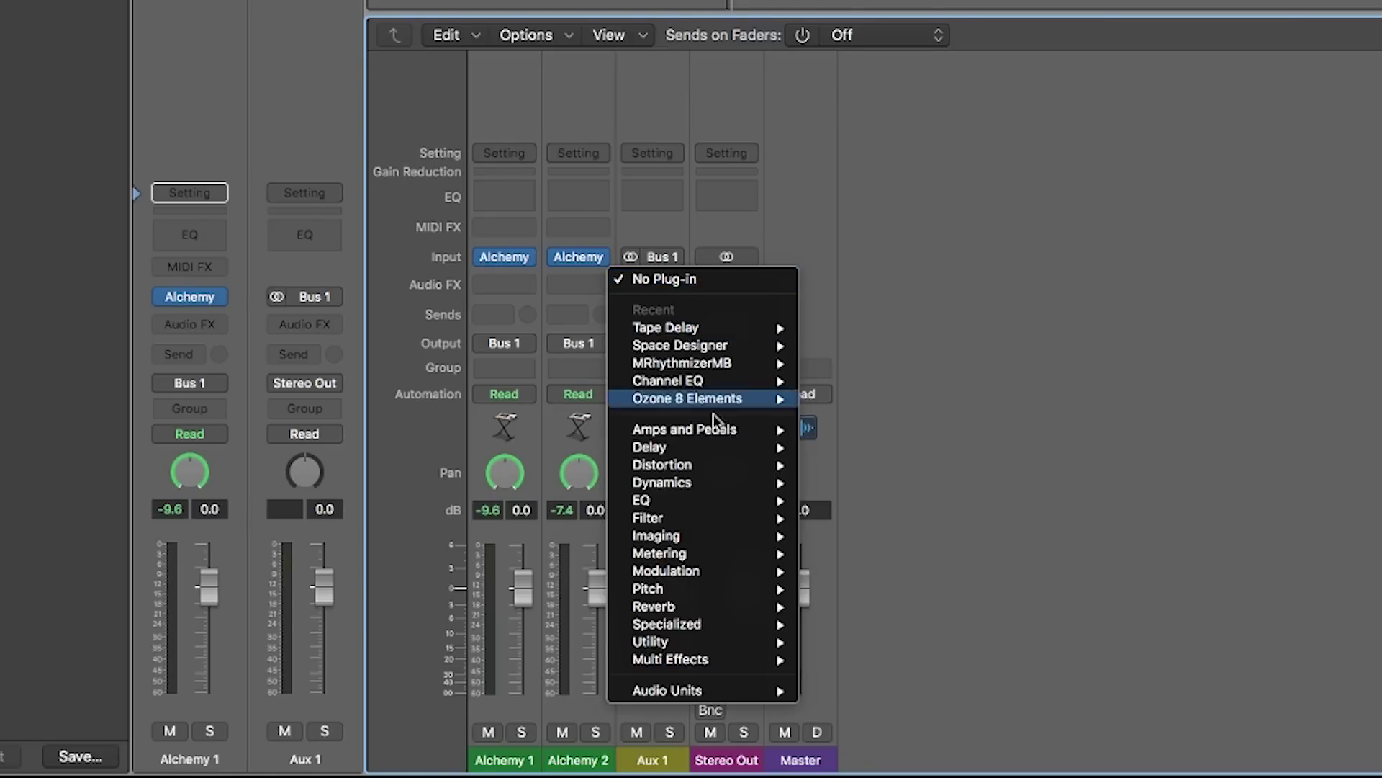
pyautogui.moveTo(650, 447)
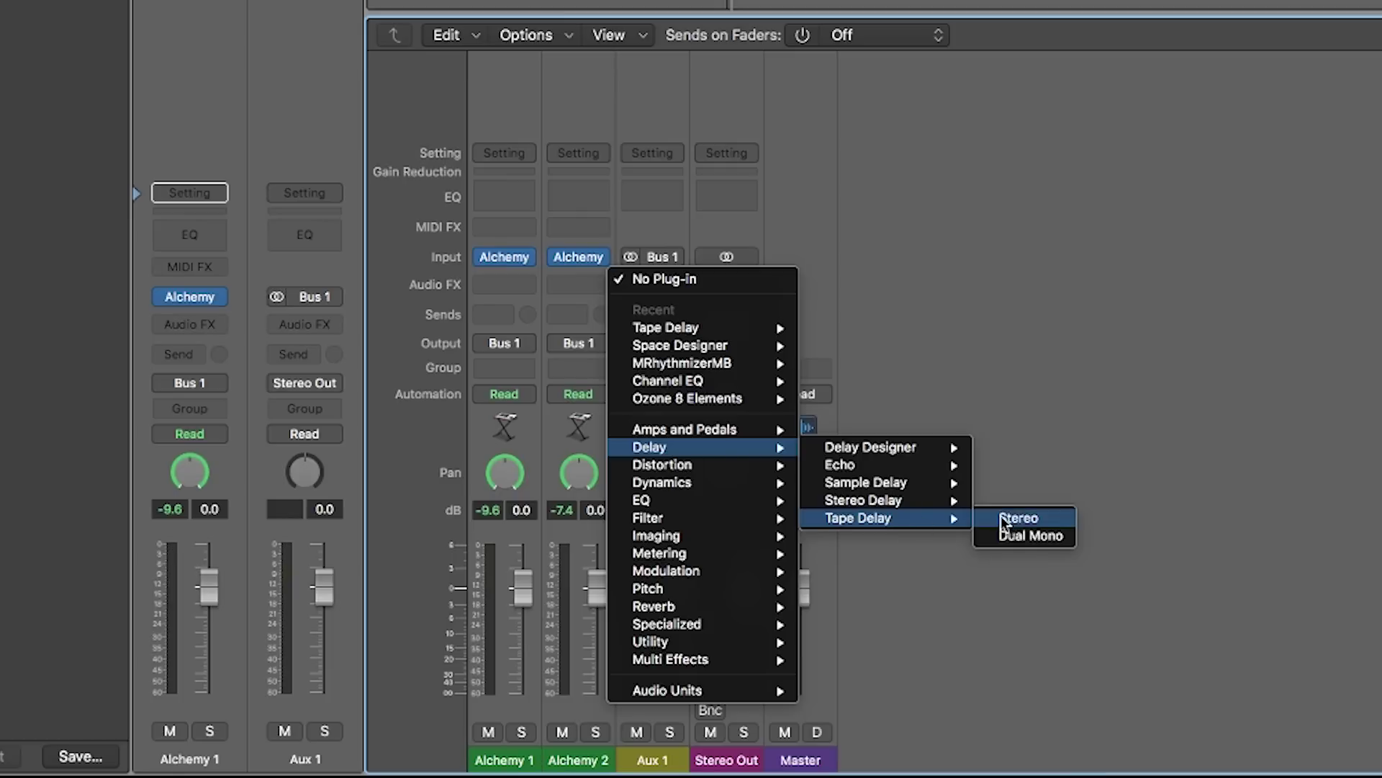
pyautogui.click(1017, 520)
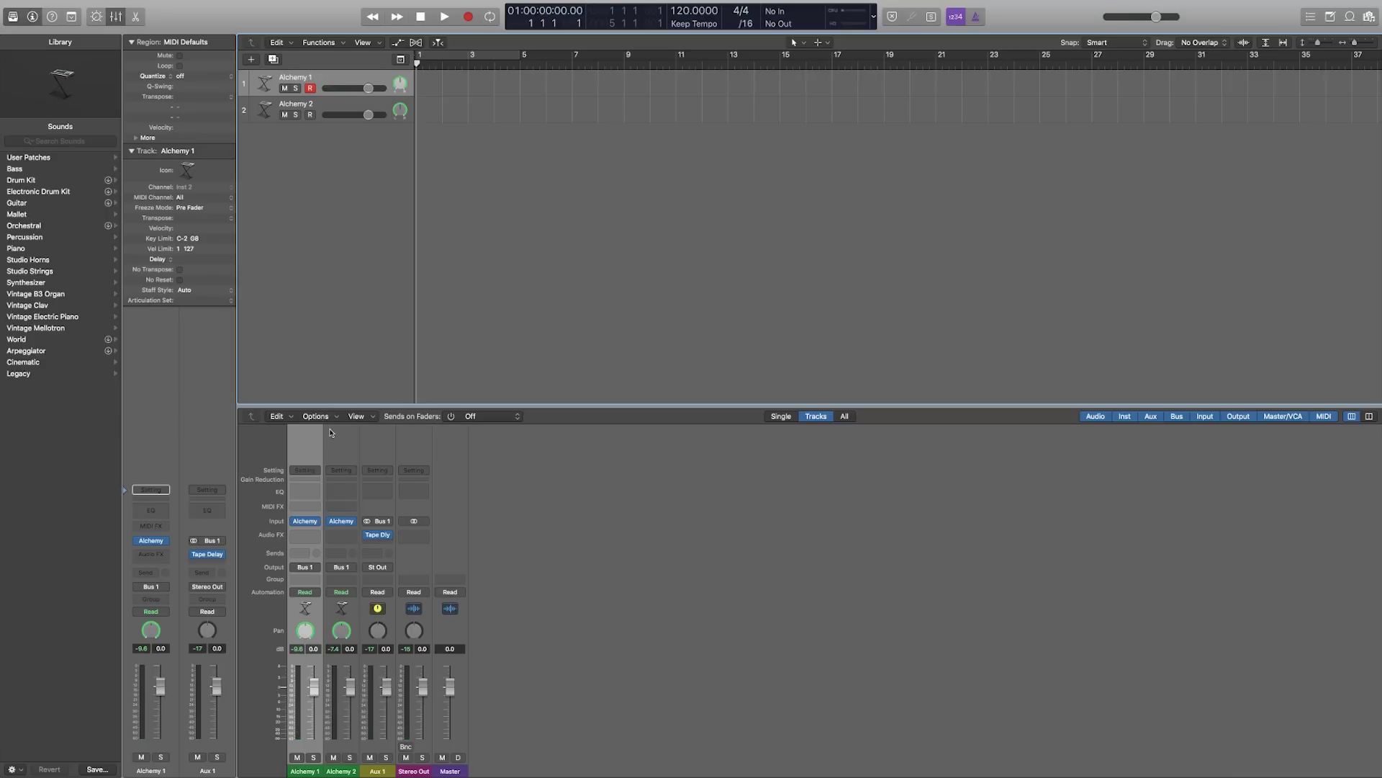
pyautogui.click(327, 103)
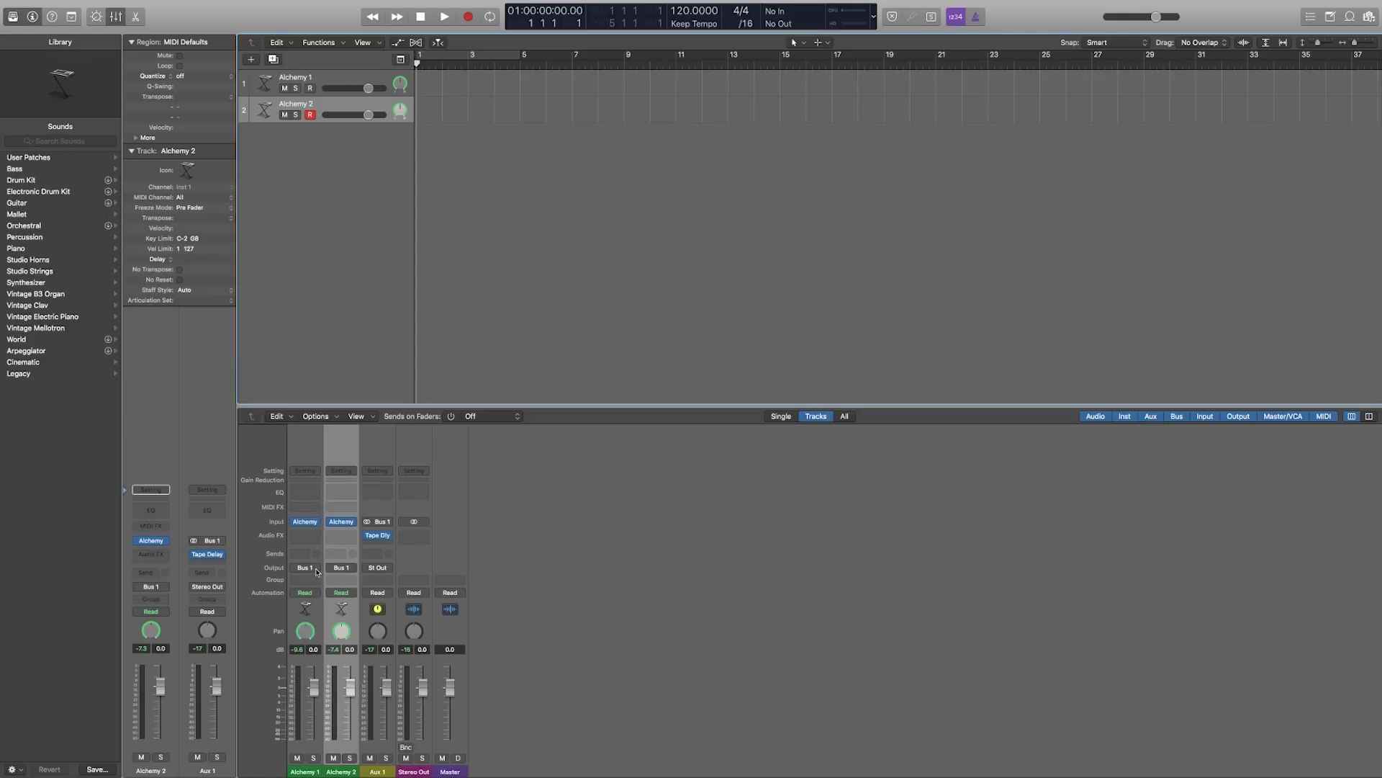
pyautogui.click(306, 567)
pyautogui.moveTo(314, 607)
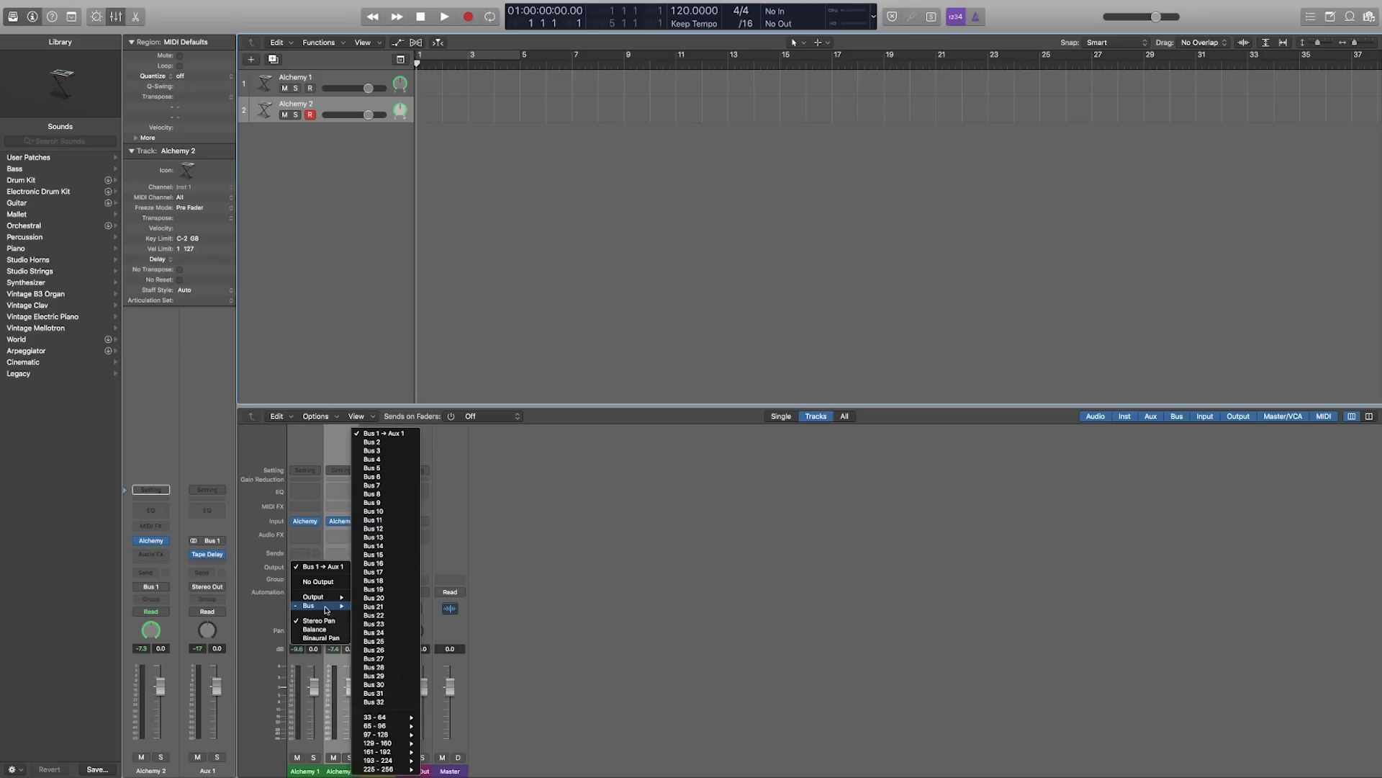
pyautogui.click(383, 432)
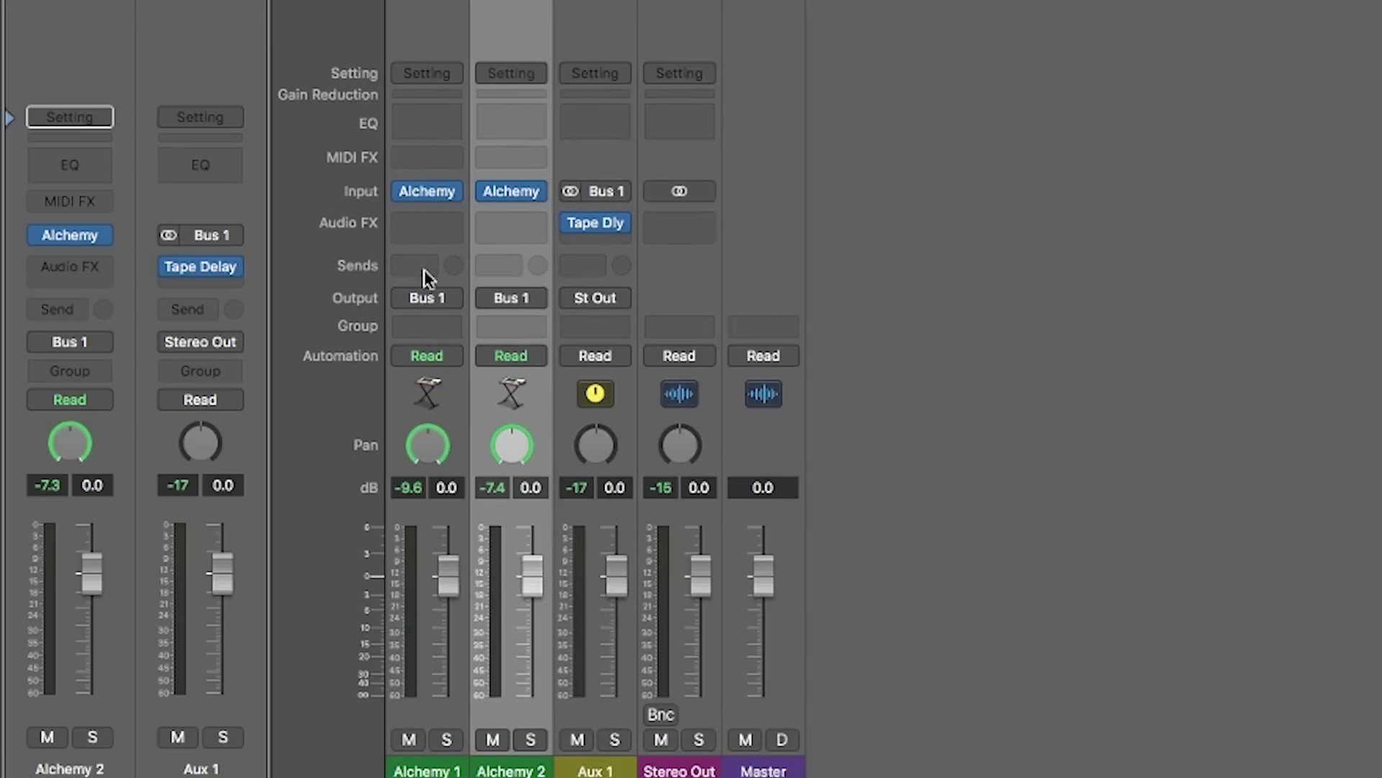
# Add a Bus 2 send to Alchemy 1 and Alchemy 2, creating Aux 2.
pyautogui.click(425, 265)
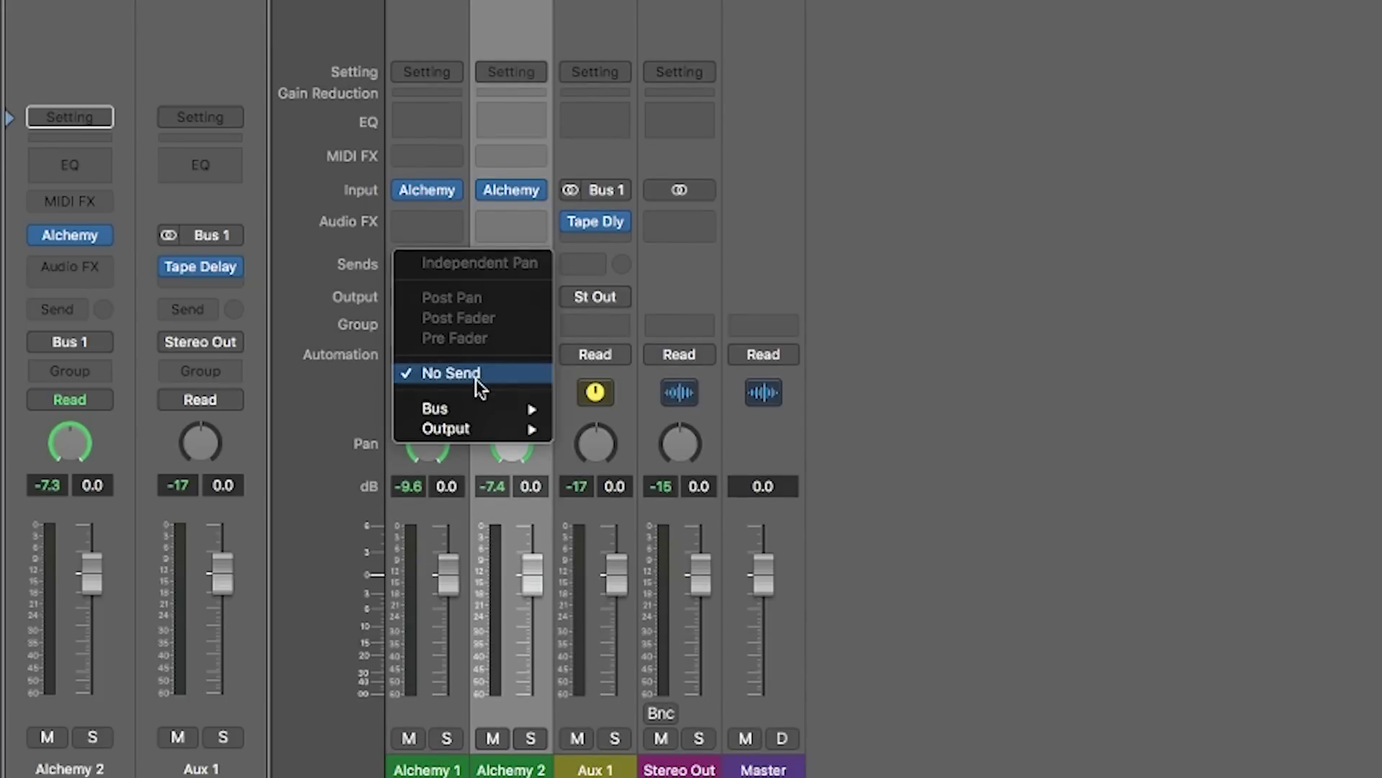
pyautogui.moveTo(435, 409)
pyautogui.click(634, 12)
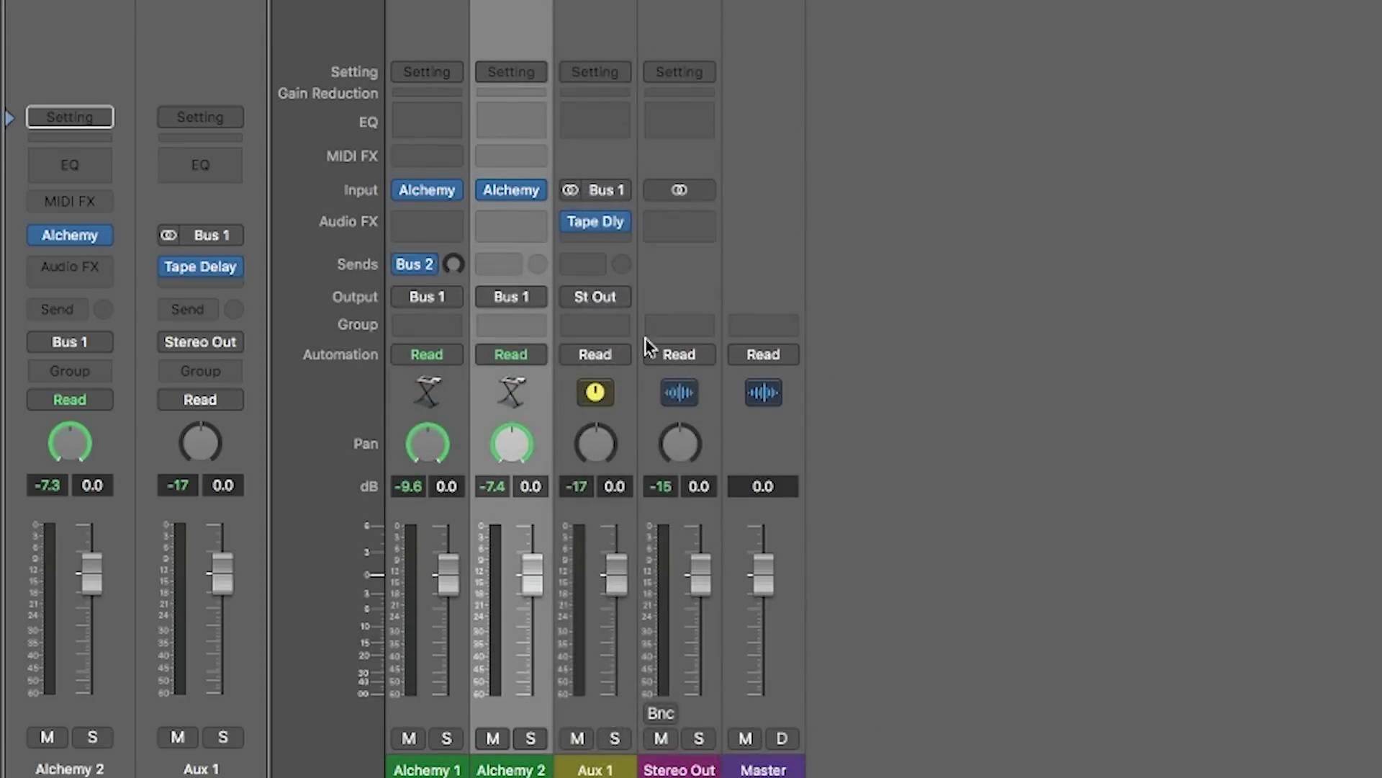
pyautogui.click(507, 252)
pyautogui.moveTo(556, 395)
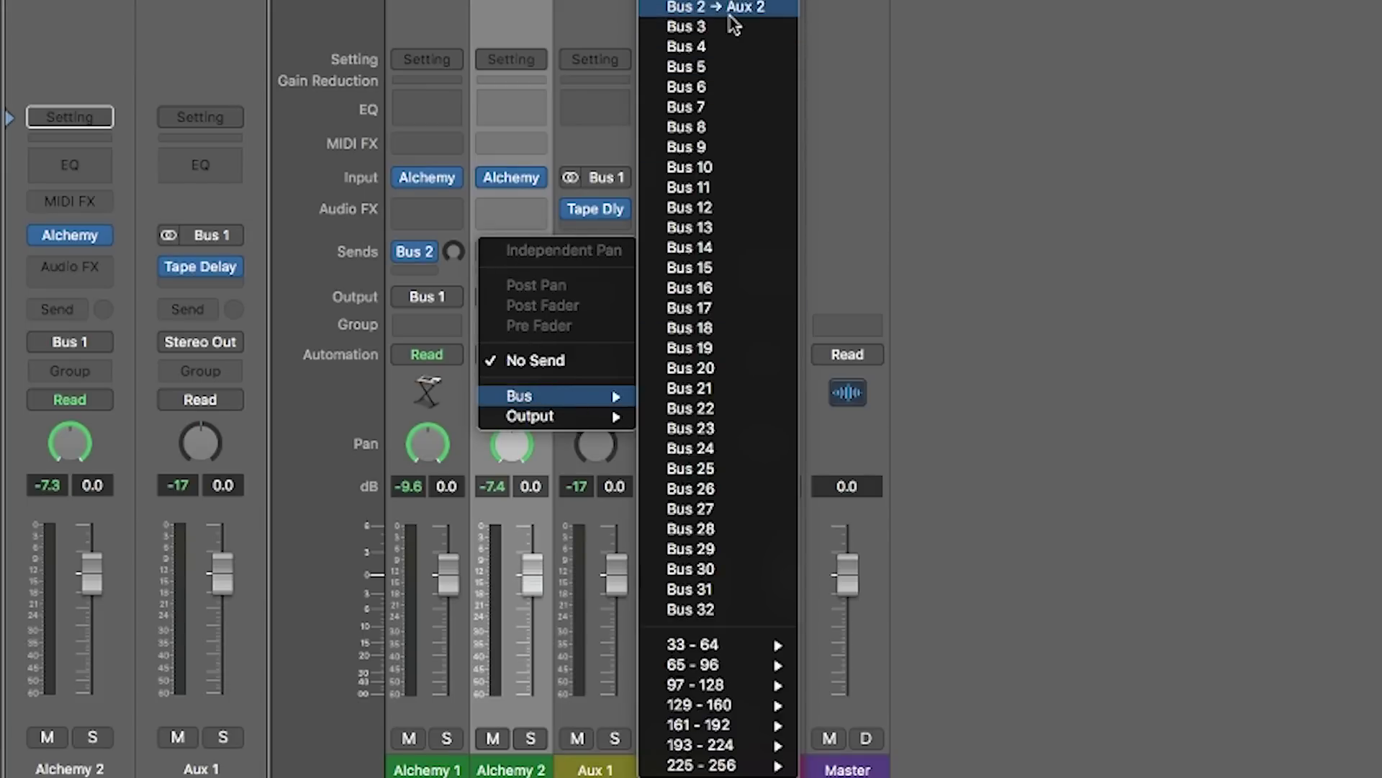
pyautogui.click(670, 9)
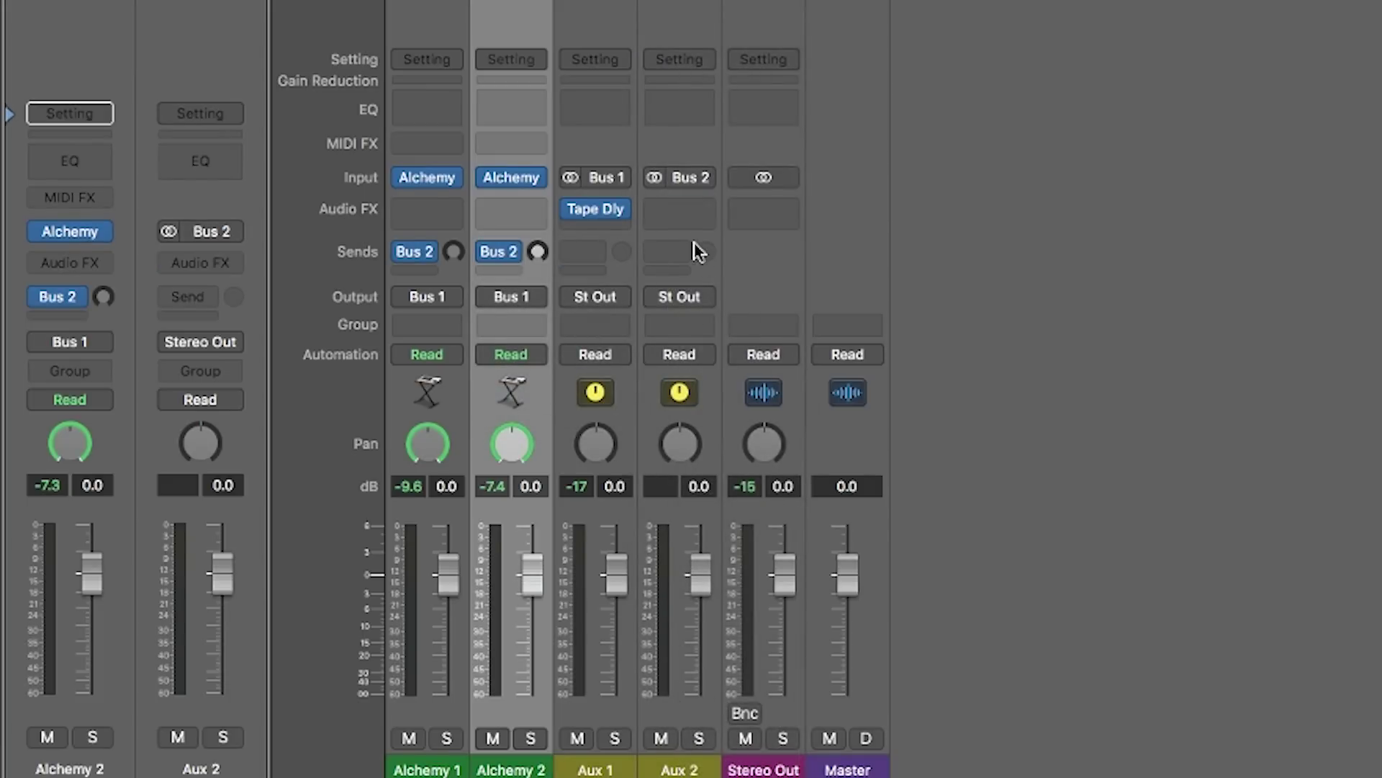
# Insert Reverb > Space Designer (Stereo) in Aux 2's Audio FX slot.
pyautogui.click(704, 212)
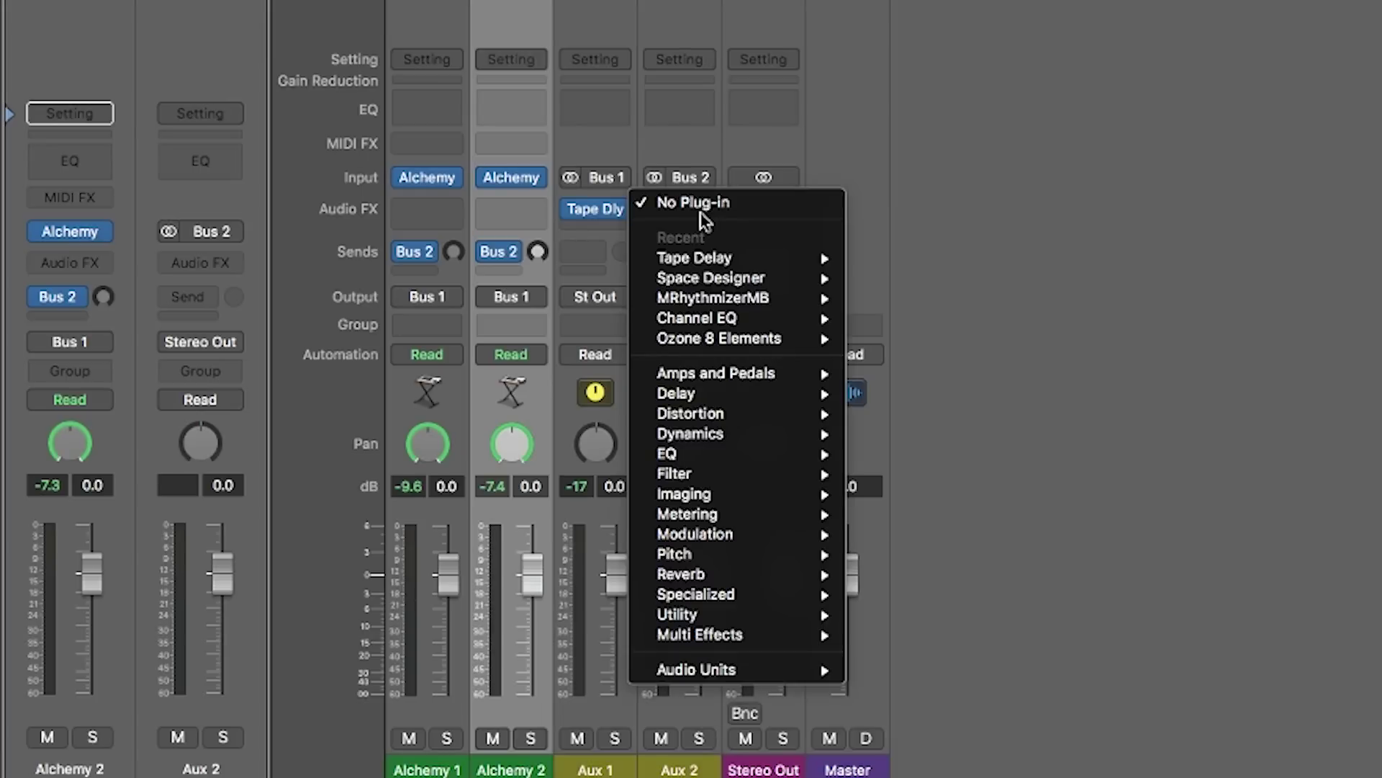
pyautogui.moveTo(682, 574)
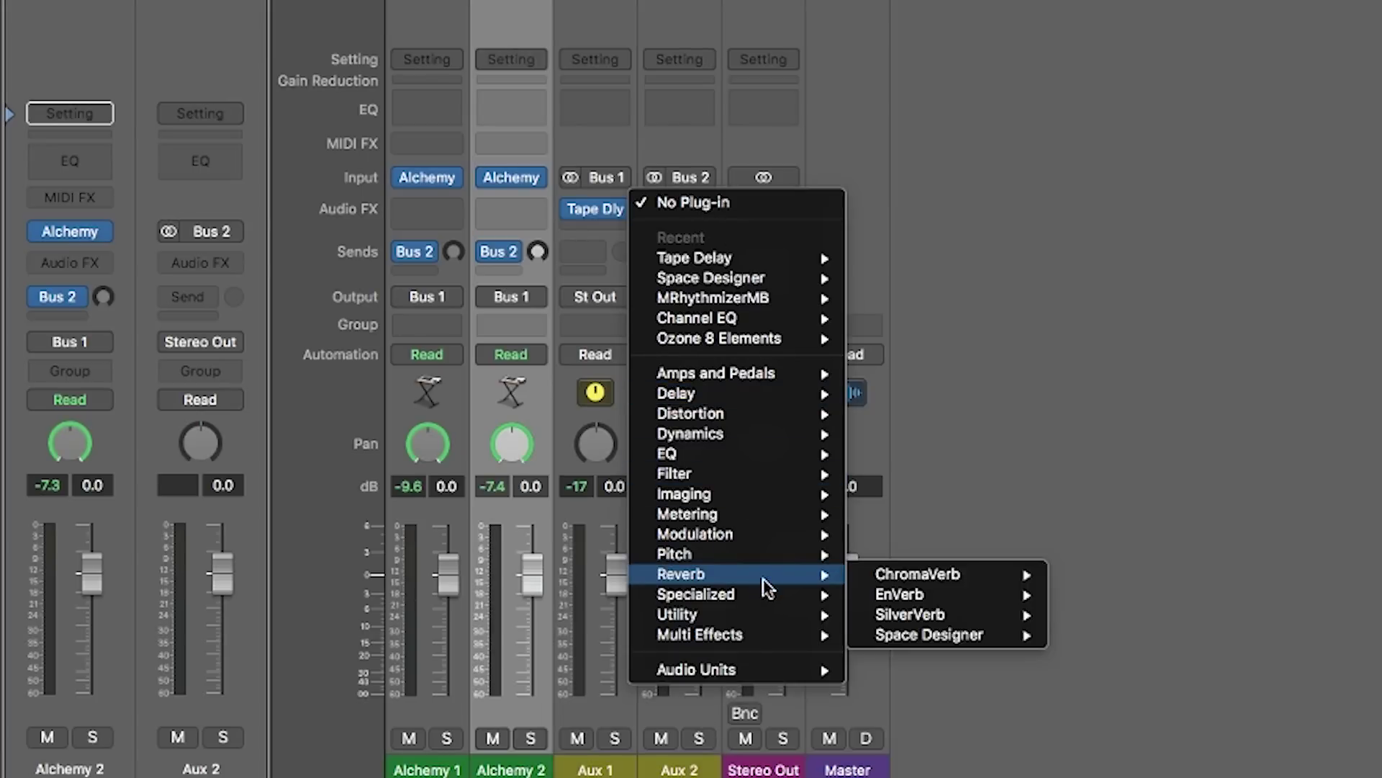
pyautogui.click(1103, 635)
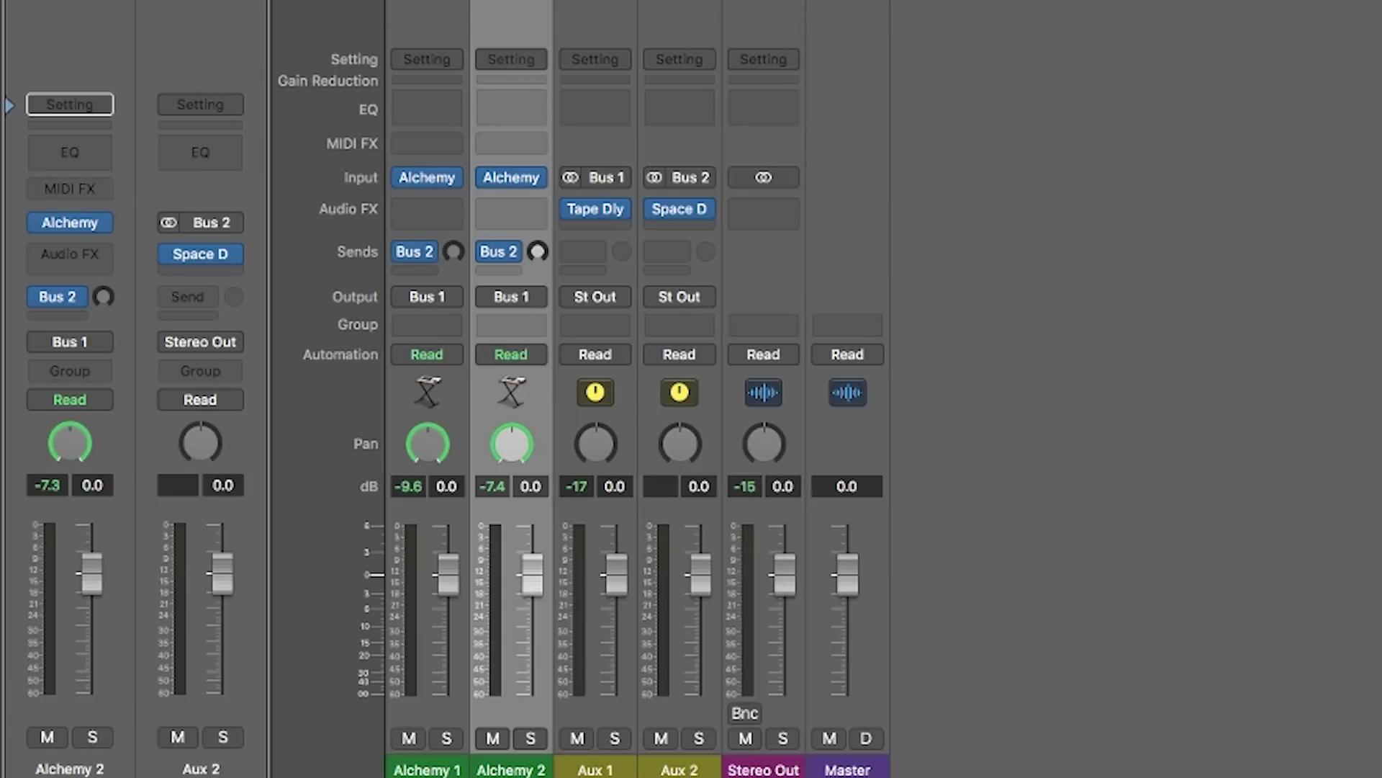
# Raise both Bus 2 sends (Alchemy 2 to about -12.8 dB), play, and select Alchemy 1.
pyautogui.moveTo(454, 252)
pyautogui.moveTo(454, 257); pyautogui.dragTo(447, 218)
pyautogui.moveTo(536, 252)
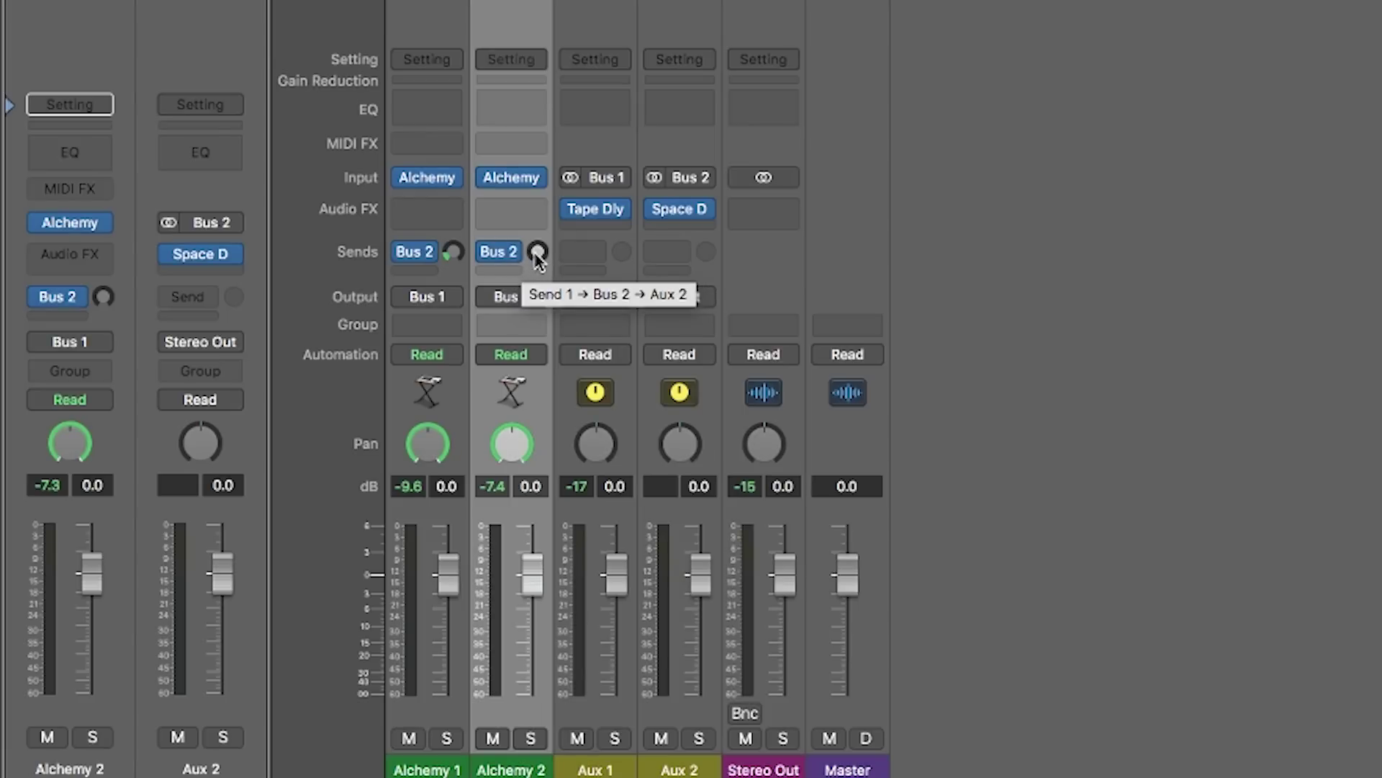
pyautogui.moveTo(539, 252); pyautogui.dragTo(539, 217)
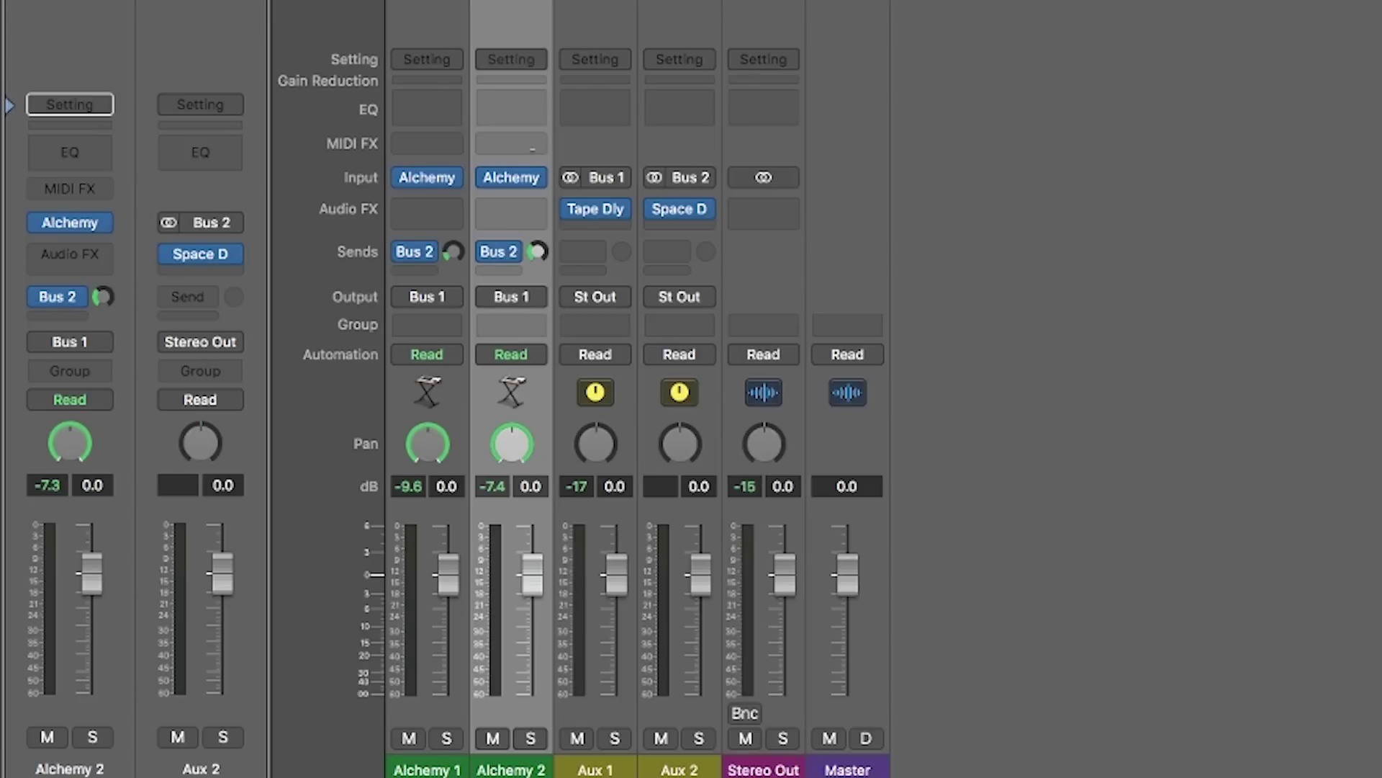
pyautogui.press('space')
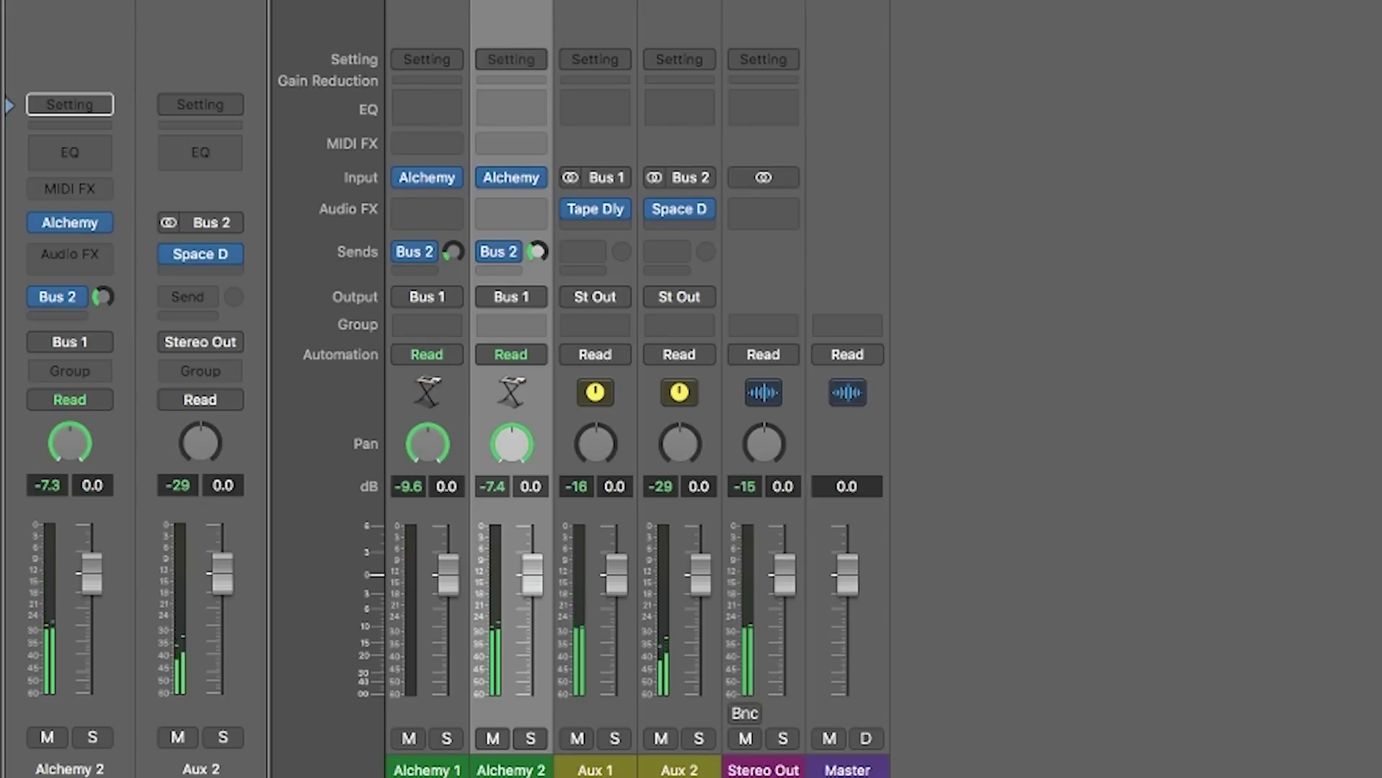
pyautogui.click(424, 230)
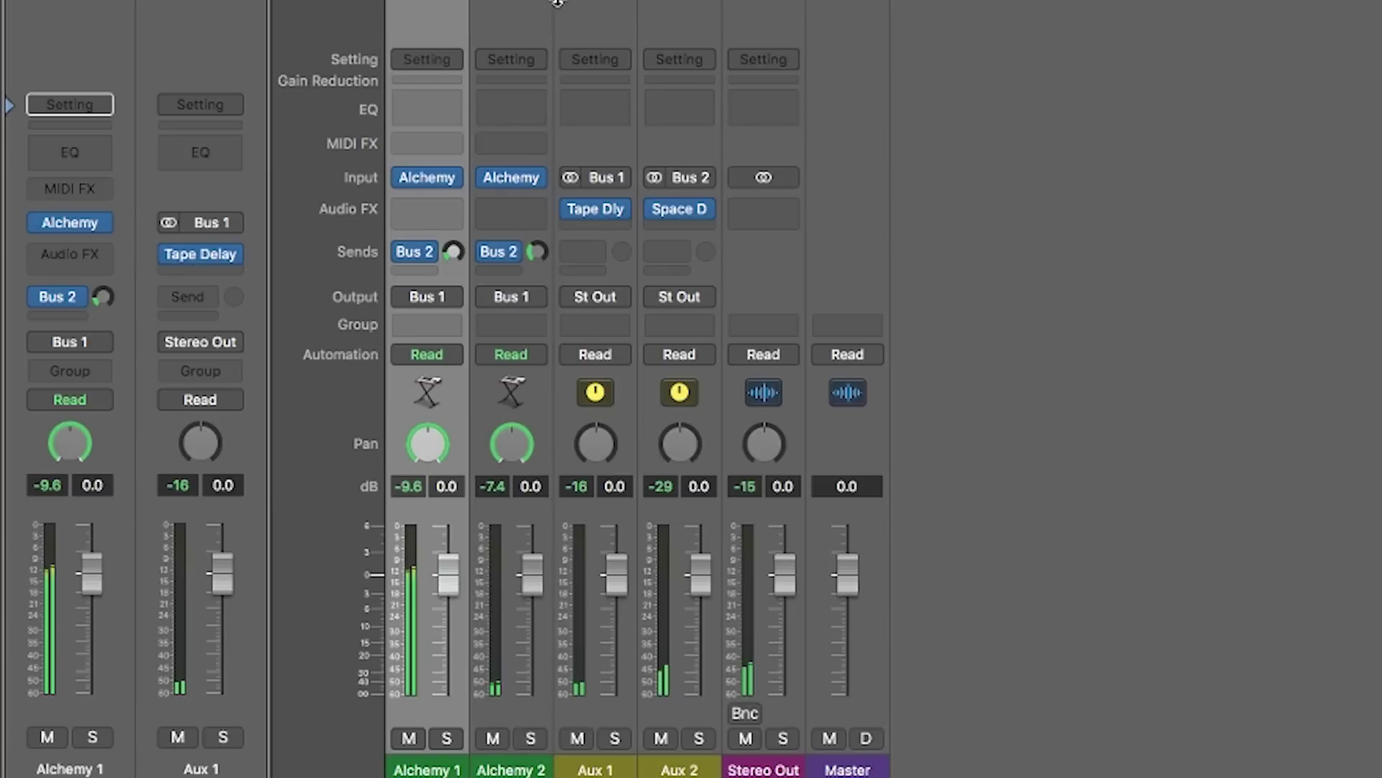